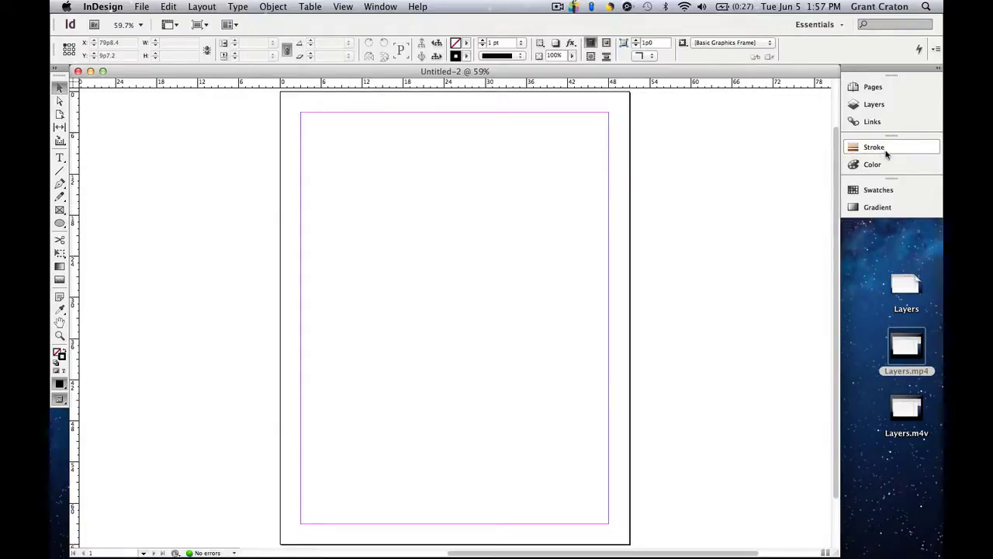
# Open the Stroke panel from the right-hand panel dock
pyautogui.click(884, 149)
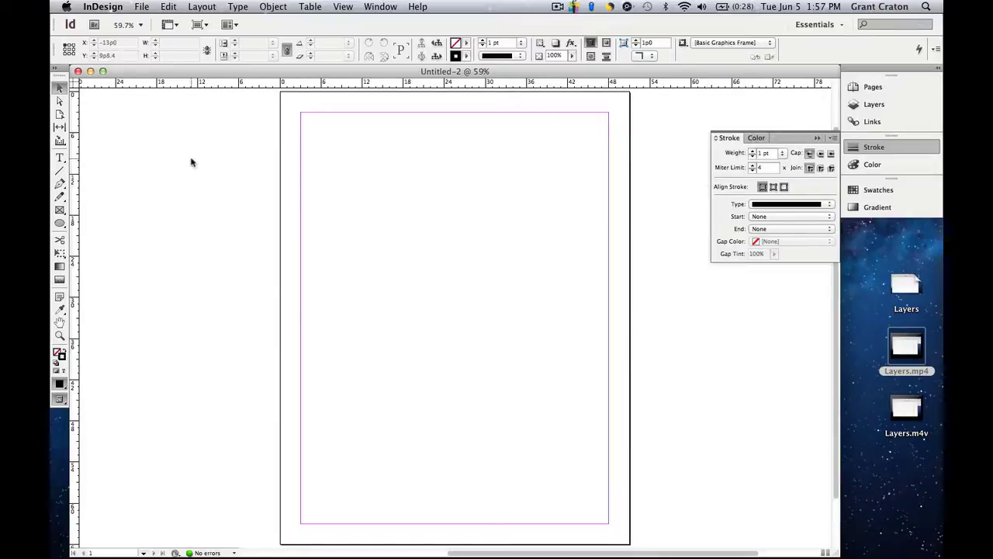
# Draw a three-point V path pointing right near the top of the page with the Pen tool
pyautogui.click(59, 184)
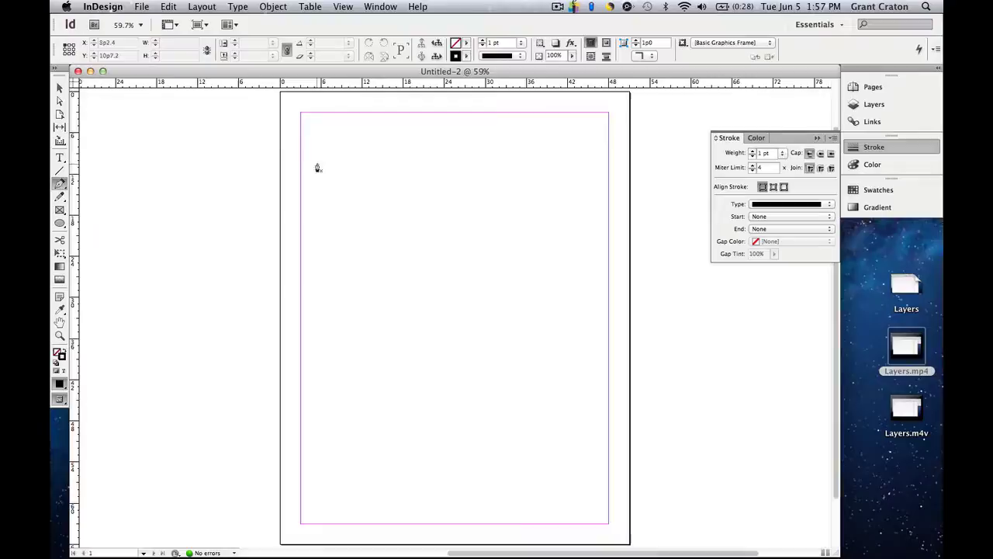
pyautogui.click(342, 160)
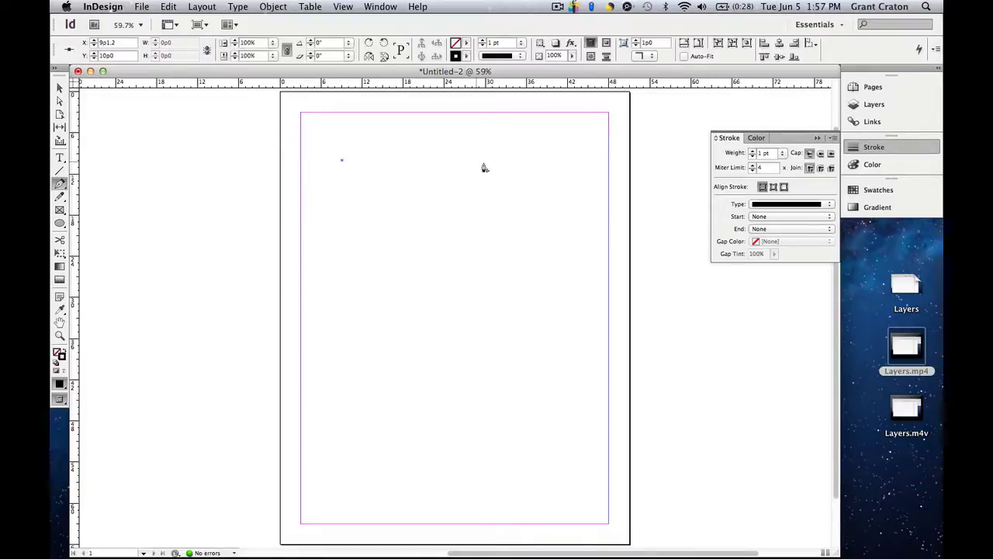
pyautogui.click(527, 192)
pyautogui.click(354, 246)
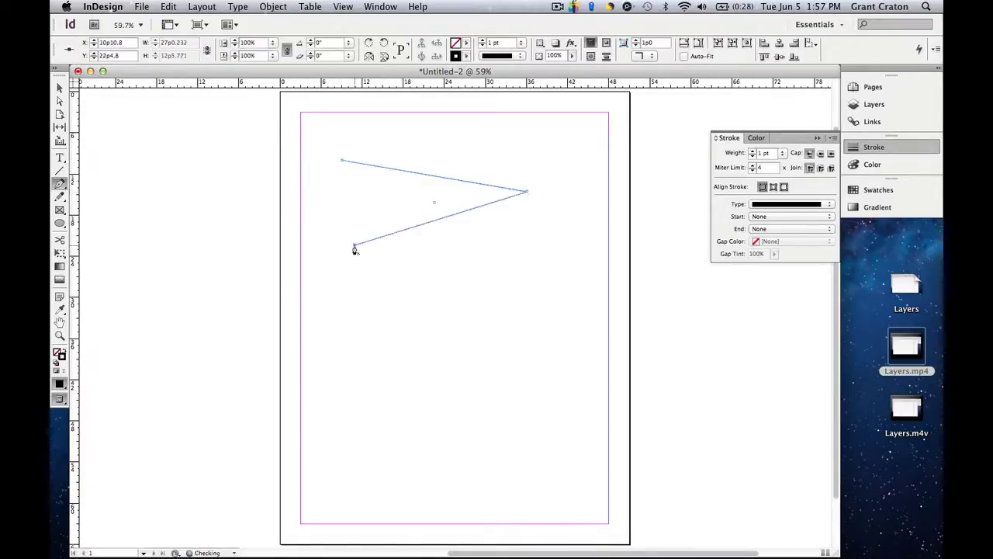
pyautogui.click(60, 88)
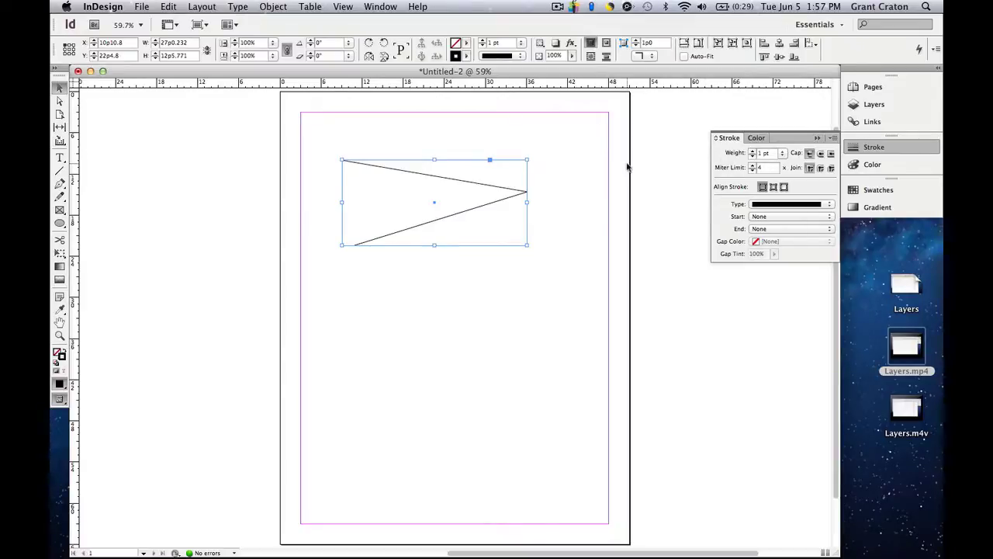
# Zoom in and raise the V path's stroke weight to 6 pt
pyautogui.press('super+equal')
pyautogui.press('super+equal')
pyautogui.press('super+equal')
pyautogui.press('super+equal')
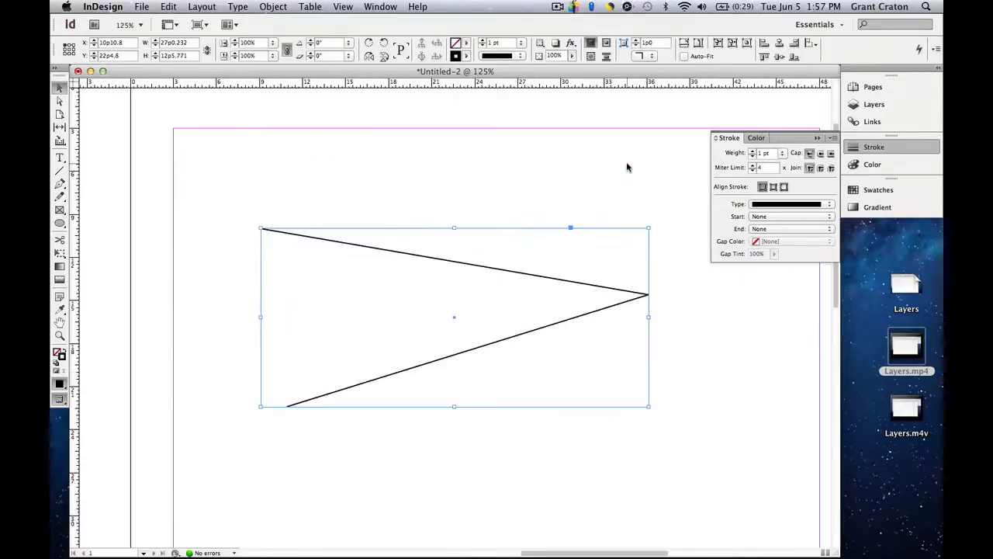
pyautogui.click(752, 150)
pyautogui.click(752, 150)
pyautogui.click(752, 150)
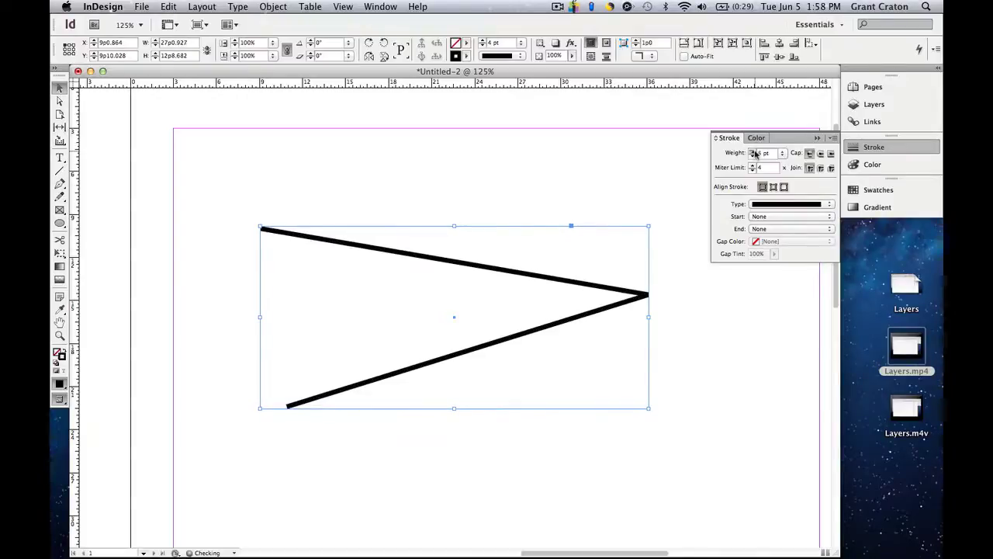
pyautogui.click(752, 151)
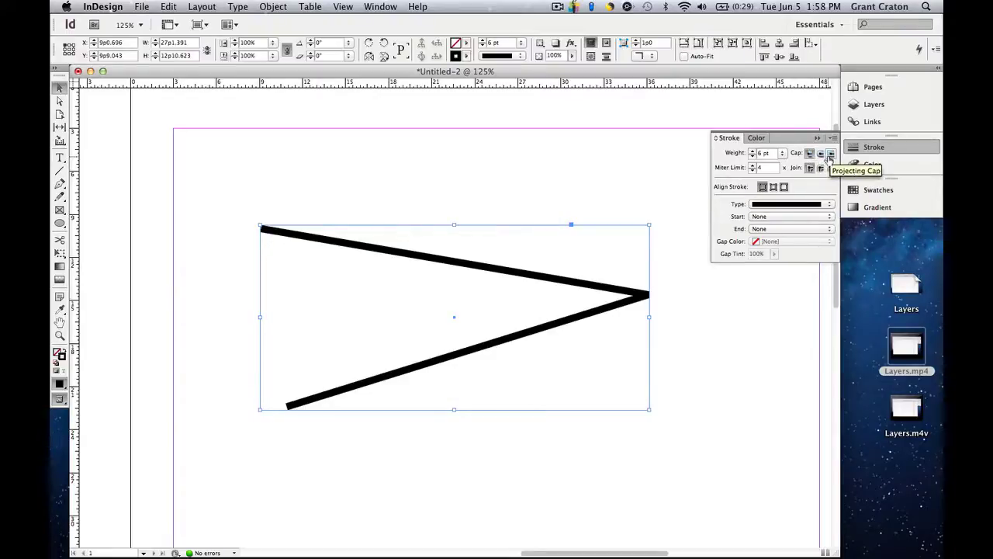
# Compare round, projecting and butt caps and a round apex join, settling on round caps
pyautogui.click(820, 156)
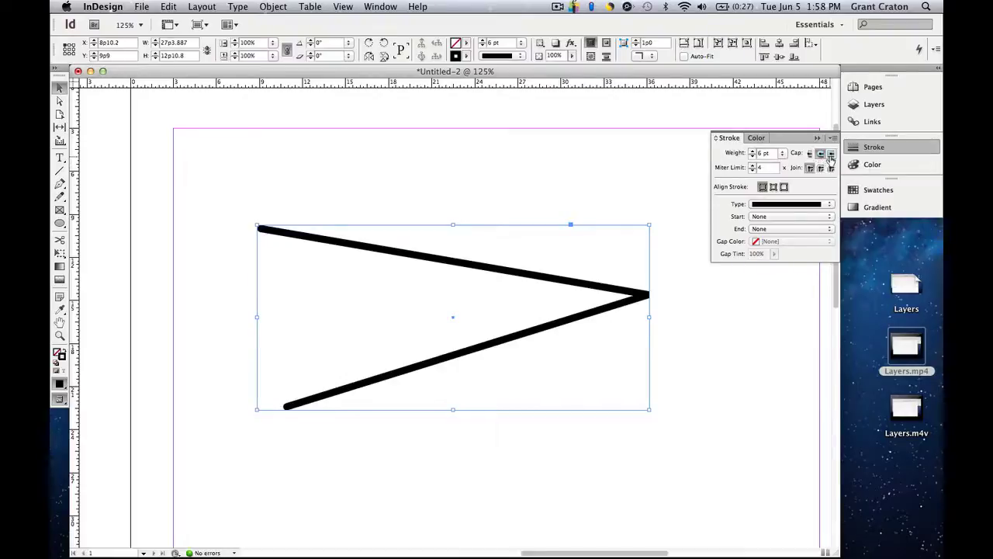
pyautogui.click(831, 155)
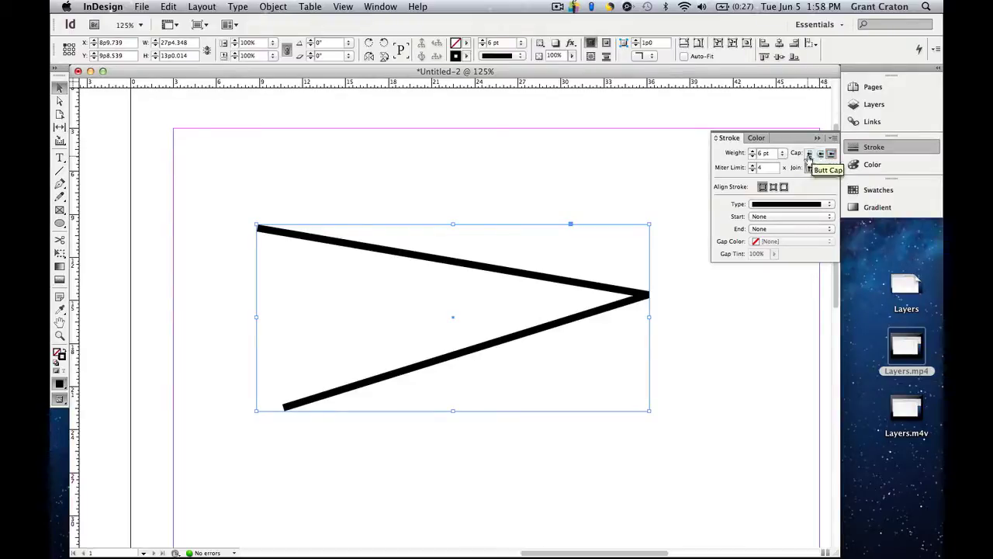
pyautogui.click(808, 155)
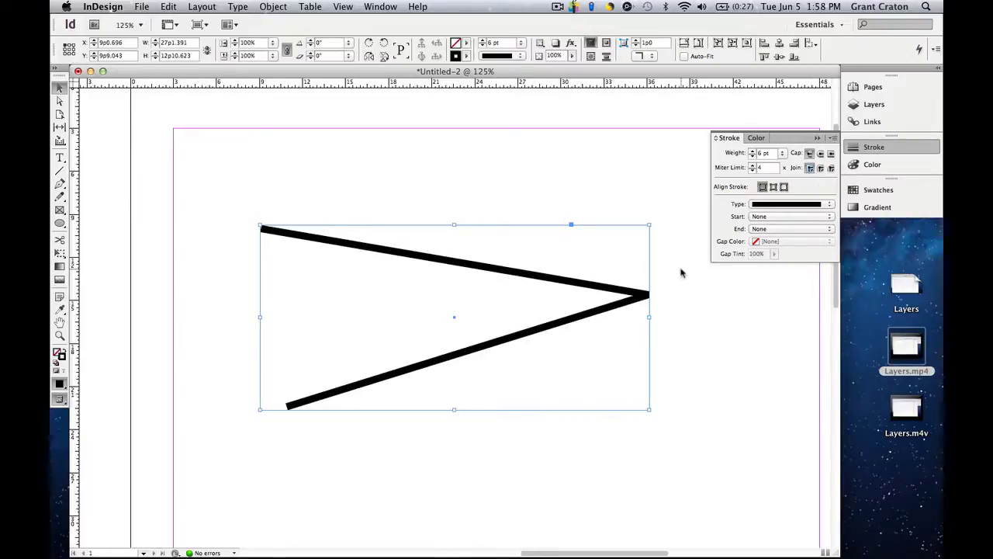
pyautogui.click(823, 169)
pyautogui.click(819, 155)
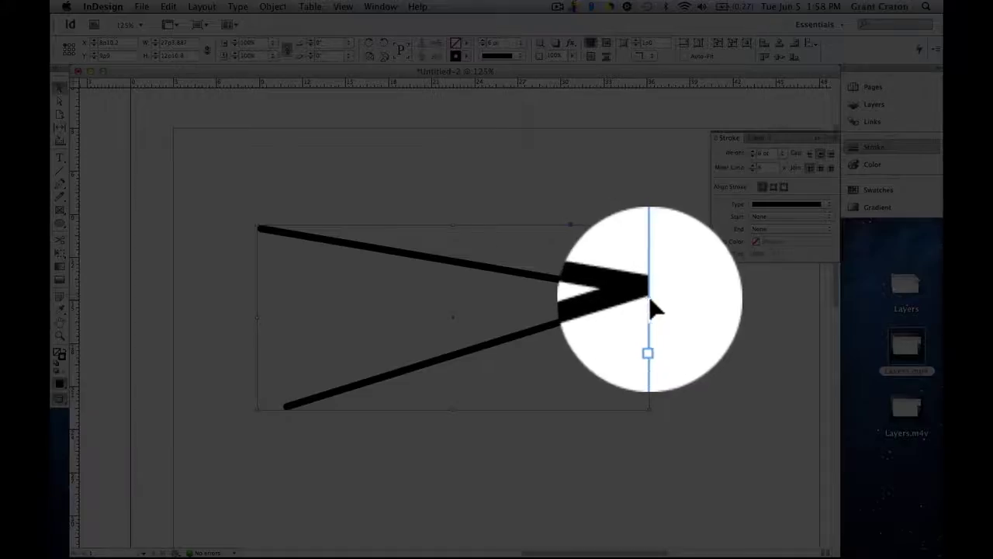
# Reselect the V, try round, bevel and miter joins, and finish with round end caps
pyautogui.click(660, 299)
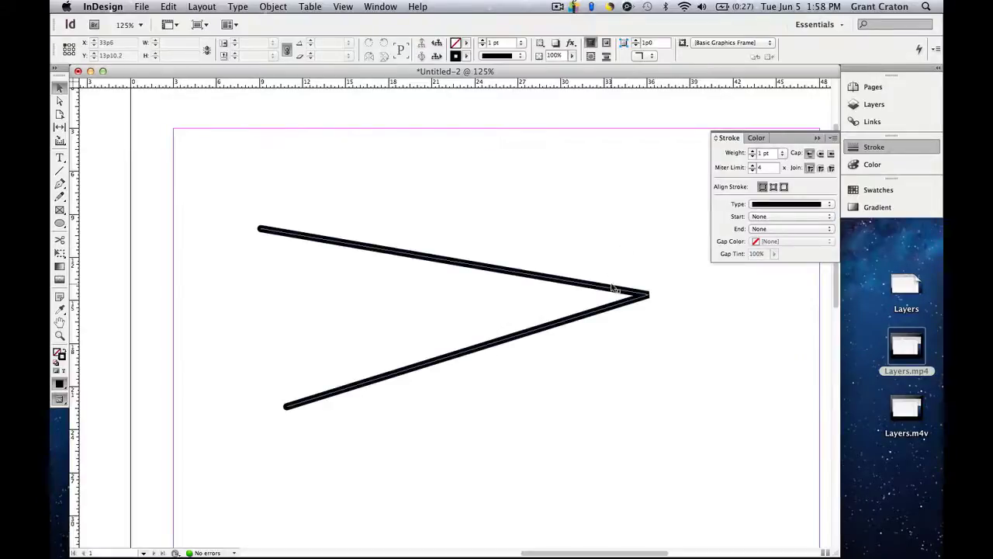
pyautogui.click(612, 290)
pyautogui.moveTo(595, 198); pyautogui.dragTo(672, 335)
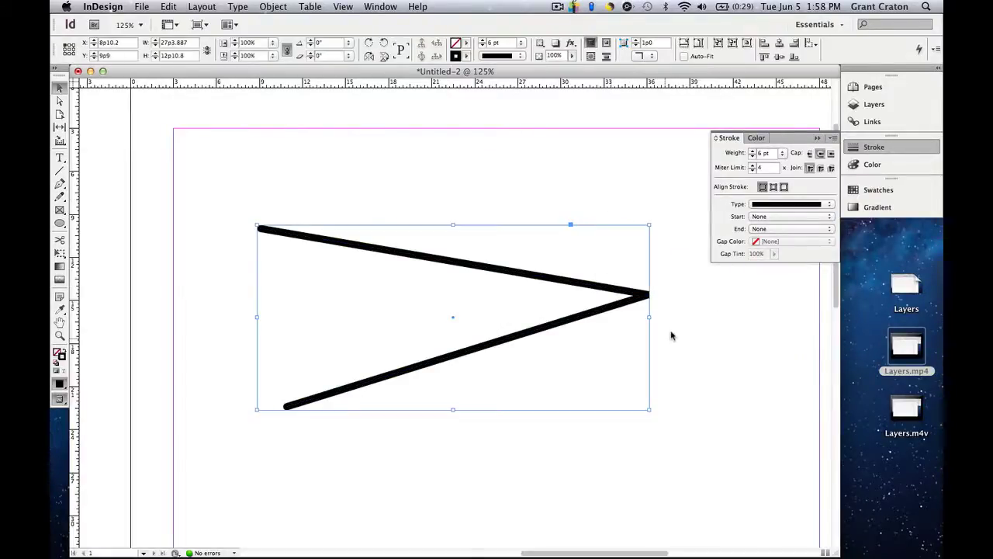
pyautogui.click(821, 168)
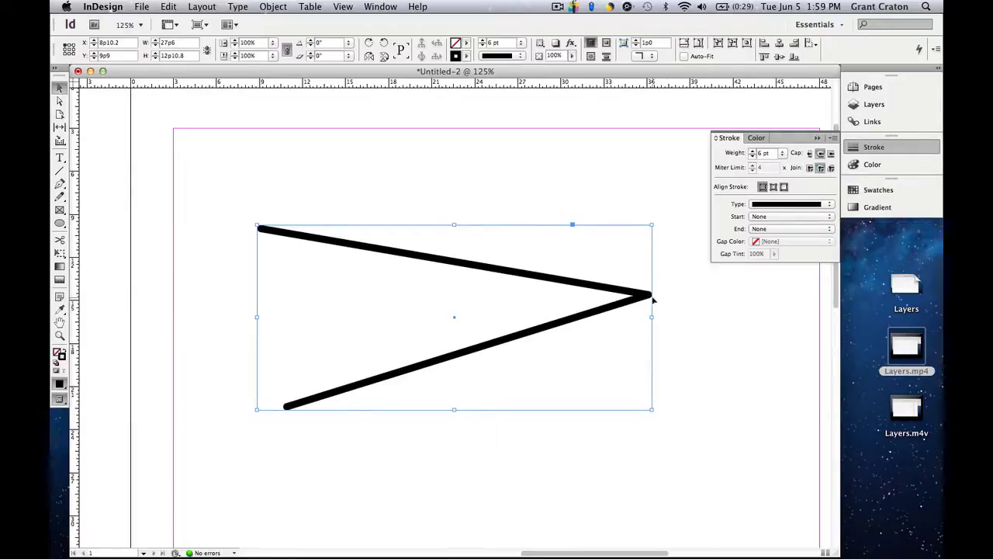
pyautogui.click(831, 169)
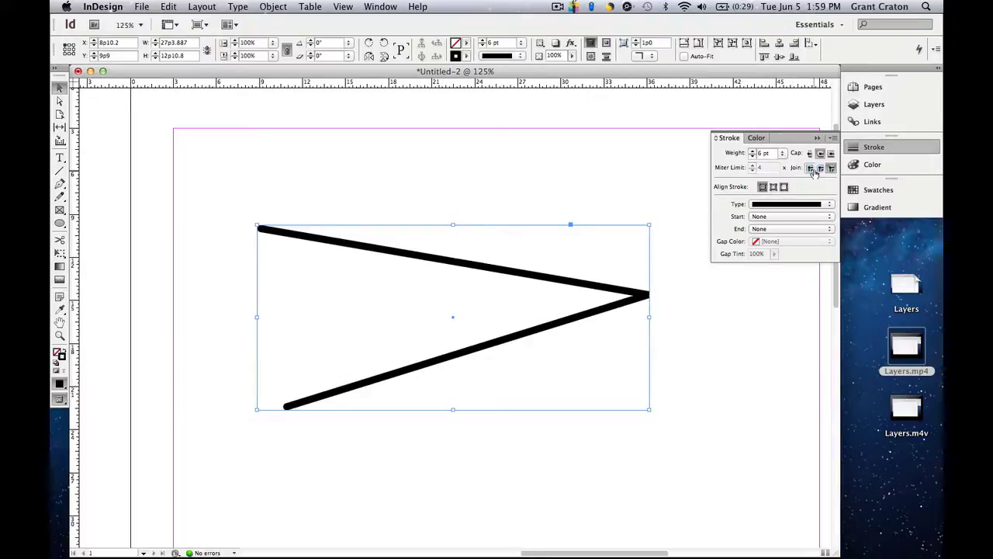
pyautogui.click(810, 168)
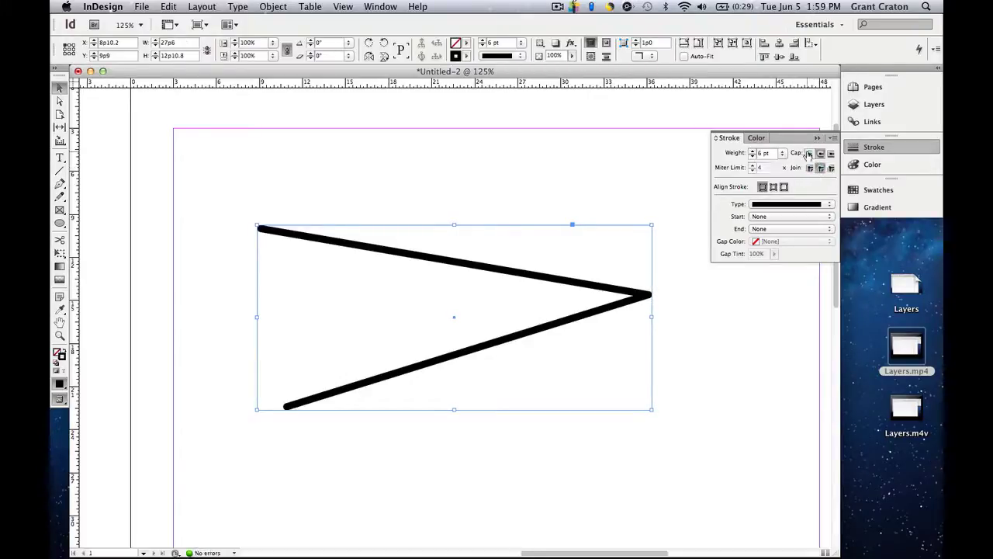
pyautogui.click(820, 154)
pyautogui.click(774, 186)
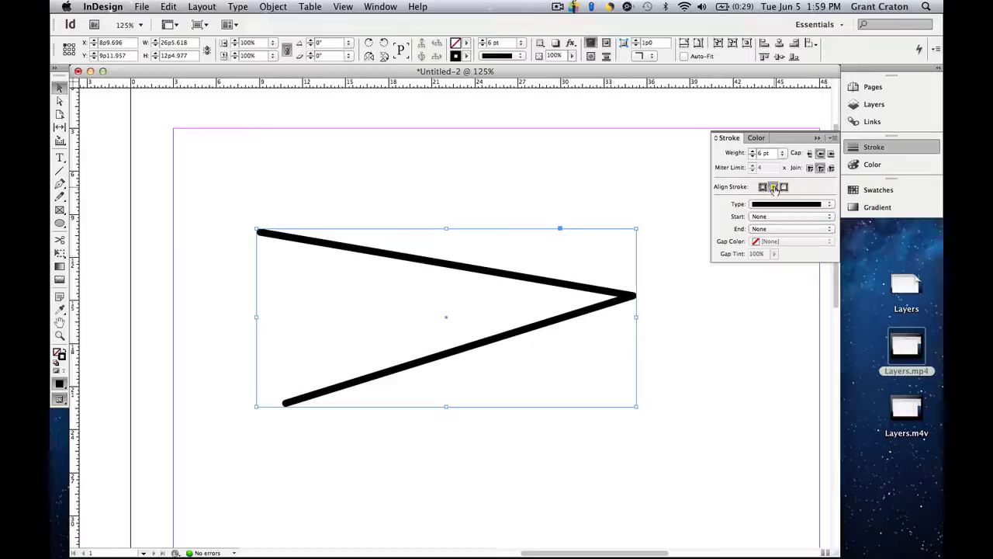
pyautogui.click(783, 187)
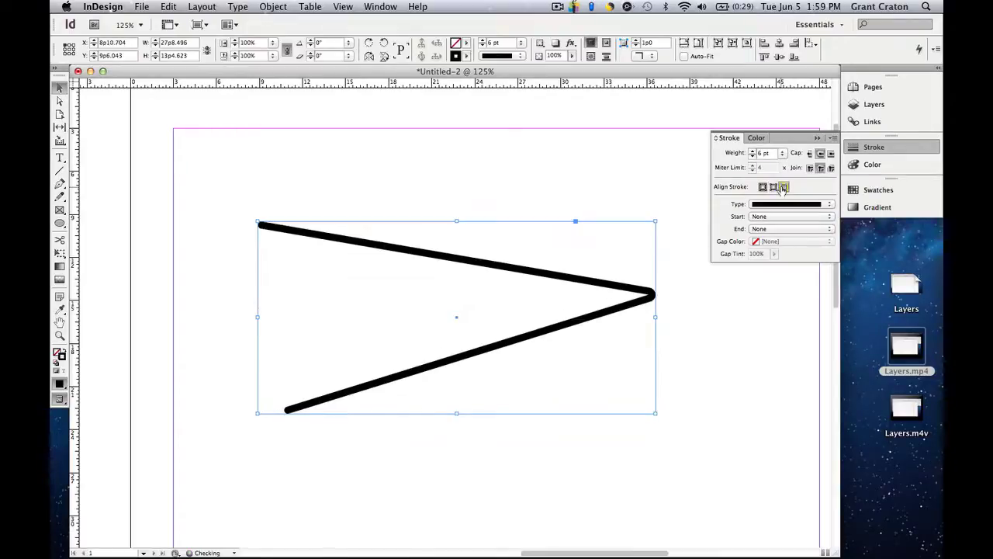
pyautogui.click(763, 187)
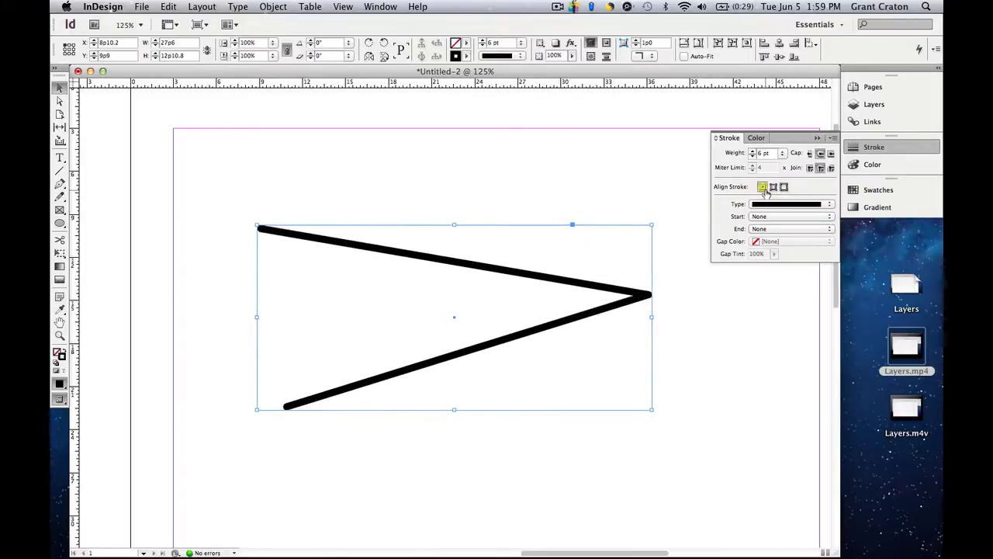
pyautogui.click(758, 362)
pyautogui.click(636, 298)
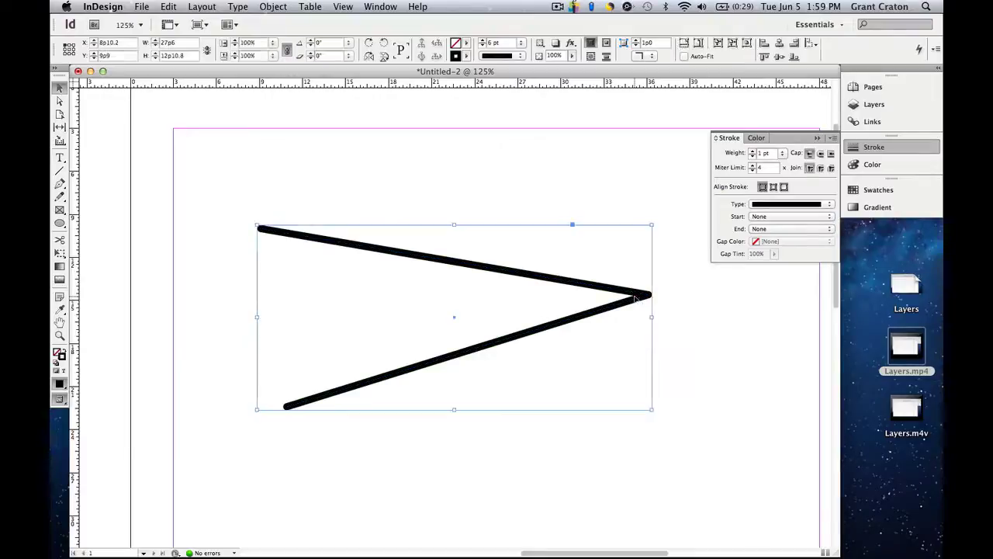
pyautogui.click(799, 206)
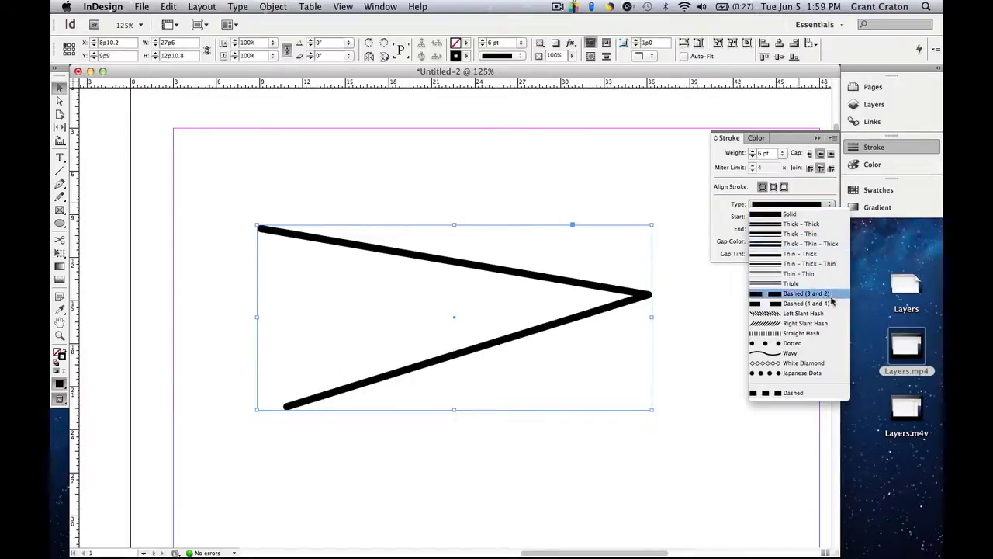
pyautogui.click(834, 295)
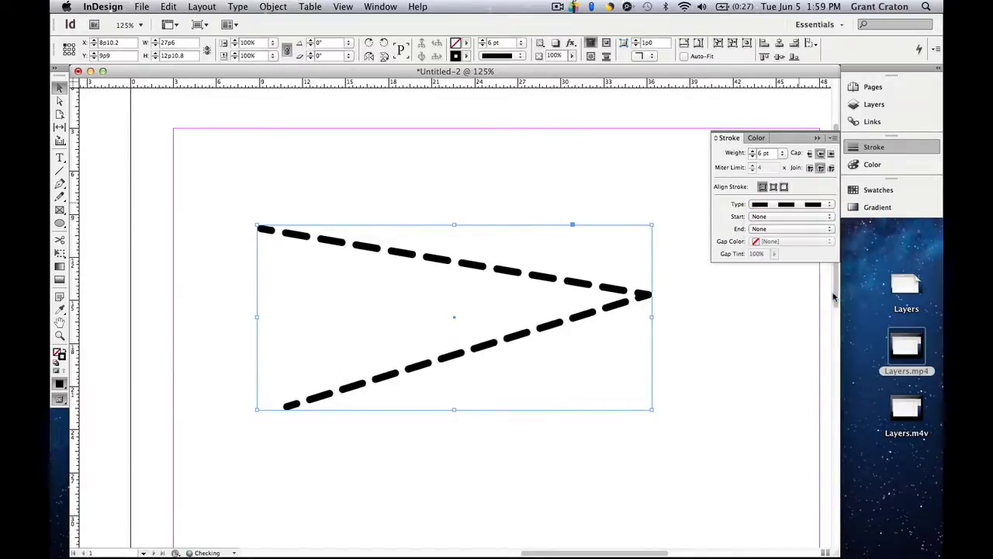
pyautogui.click(815, 205)
pyautogui.click(814, 333)
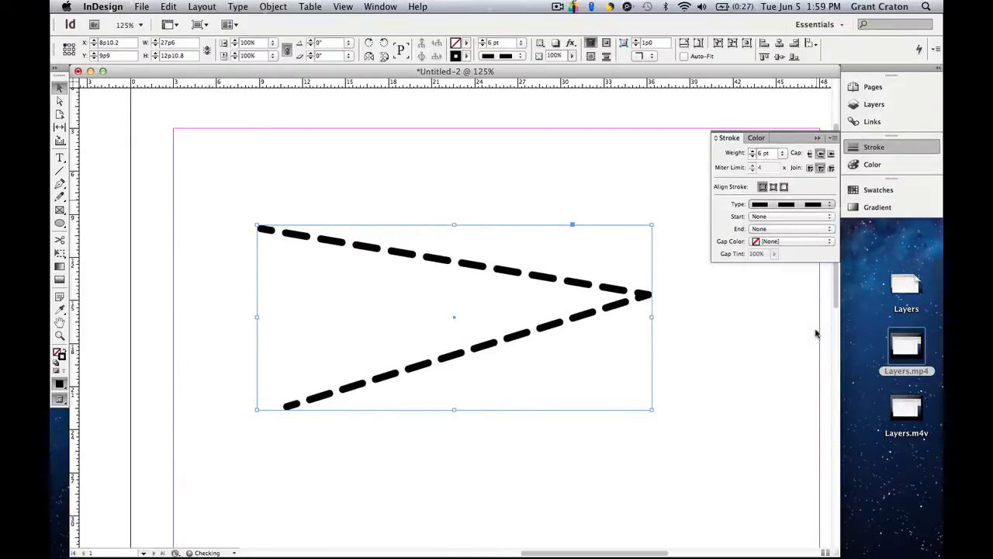
pyautogui.click(832, 206)
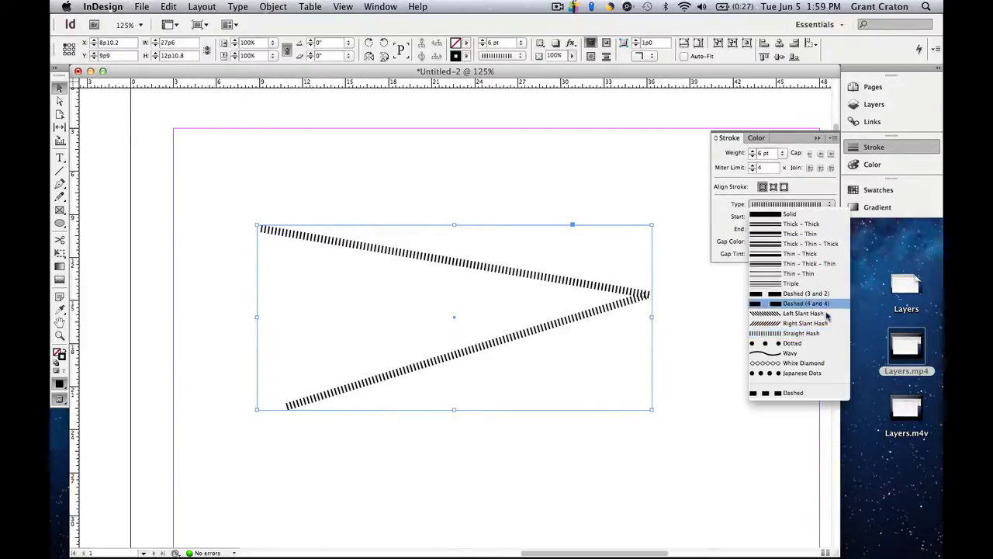
pyautogui.click(817, 346)
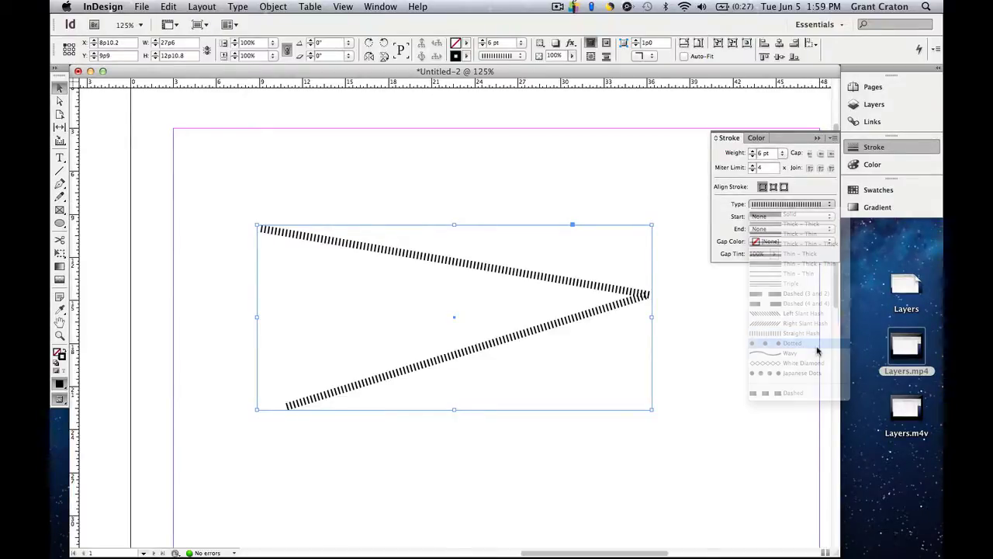
pyautogui.click(830, 204)
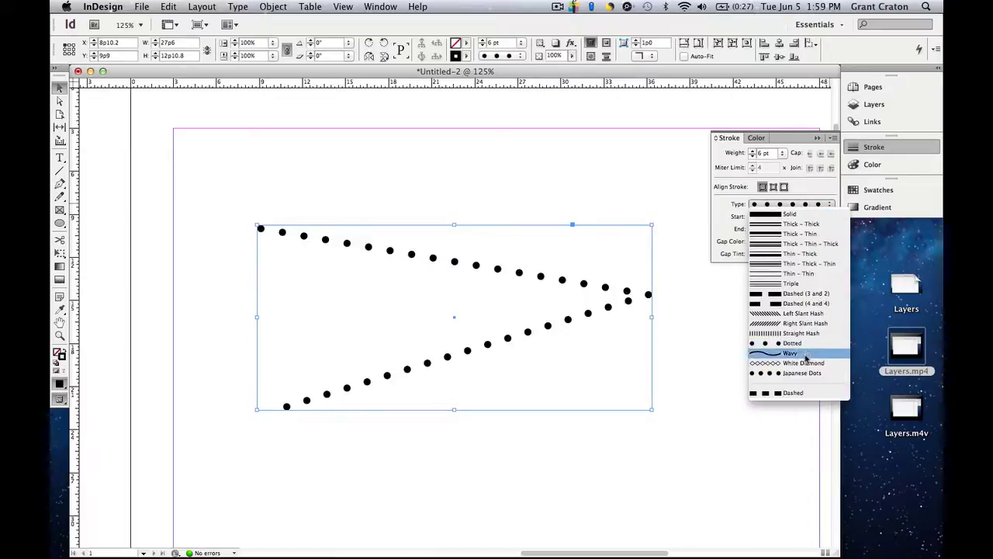
pyautogui.click(806, 356)
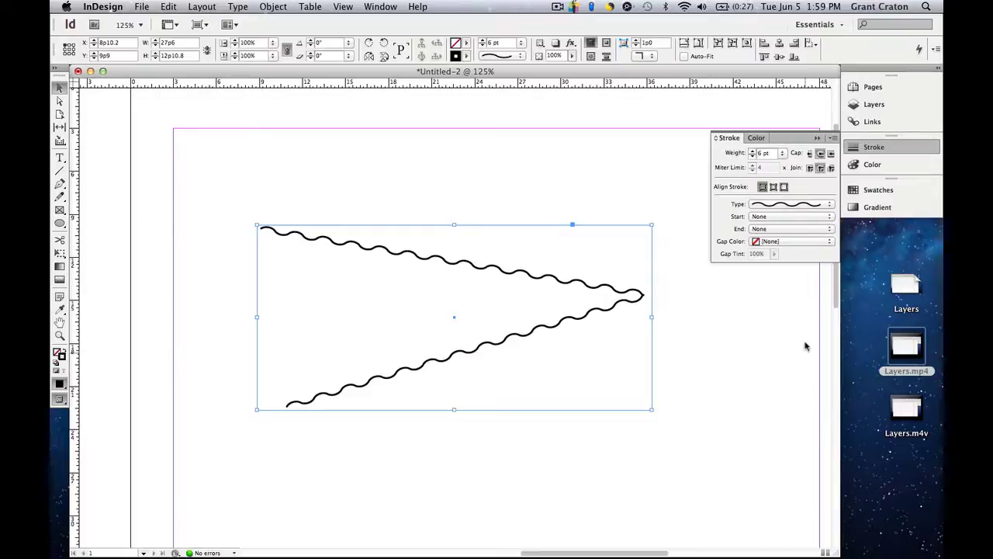
pyautogui.click(831, 205)
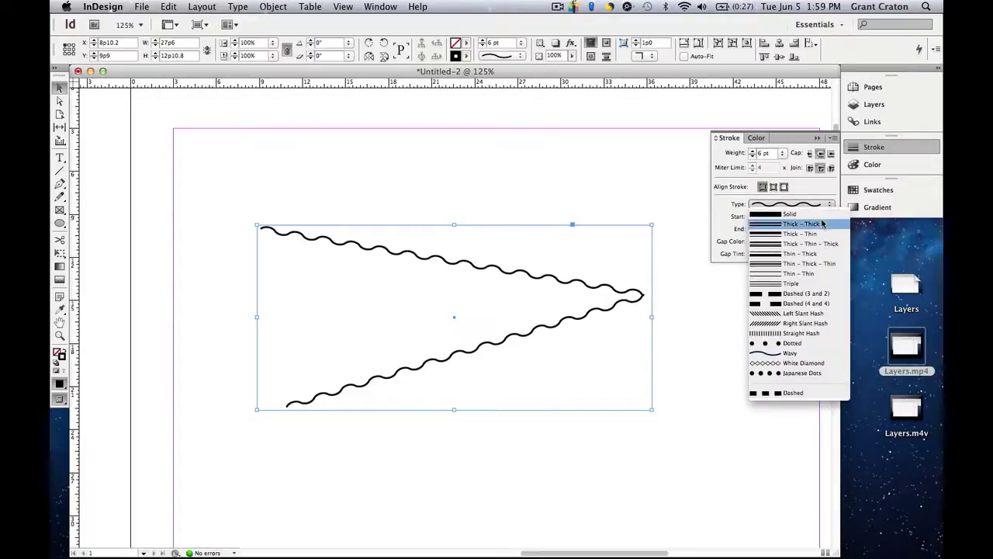
pyautogui.click(824, 215)
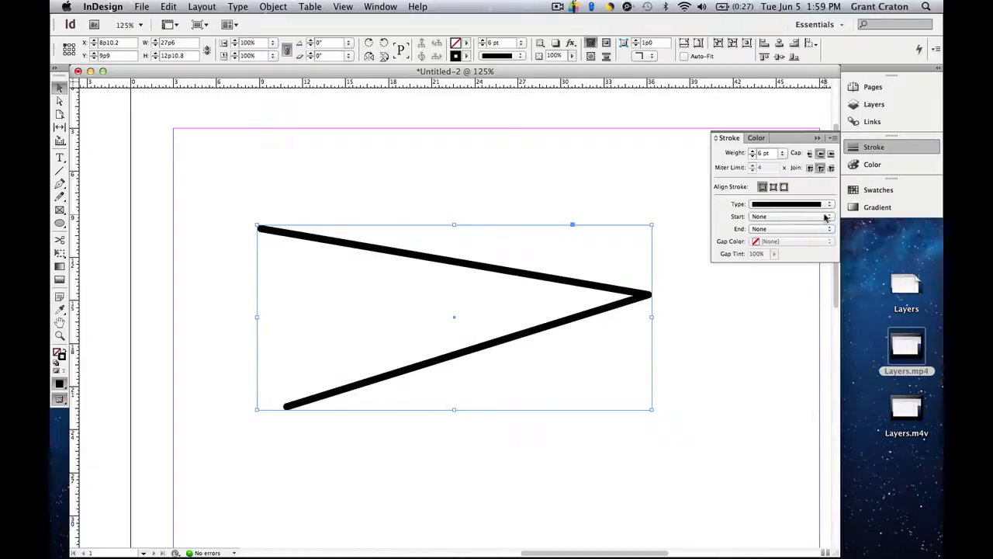
# Set the path's Start shape to Circle and its End shape to Barbed
pyautogui.click(827, 216)
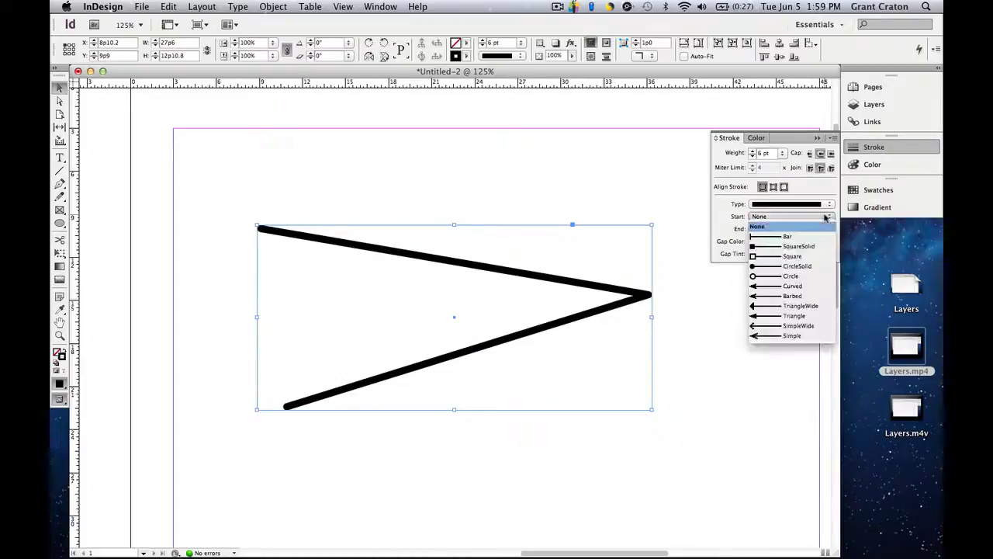
pyautogui.click(815, 276)
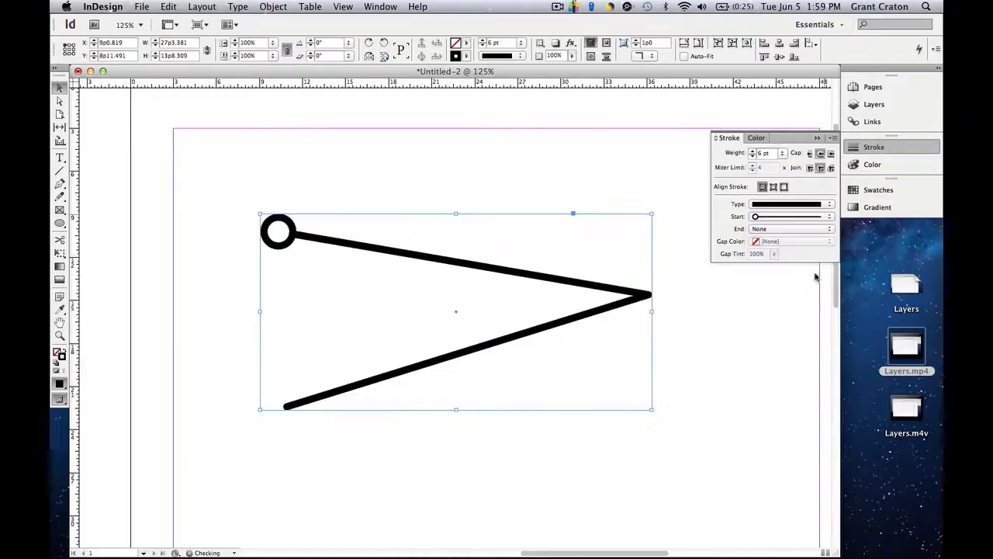
pyautogui.click(825, 230)
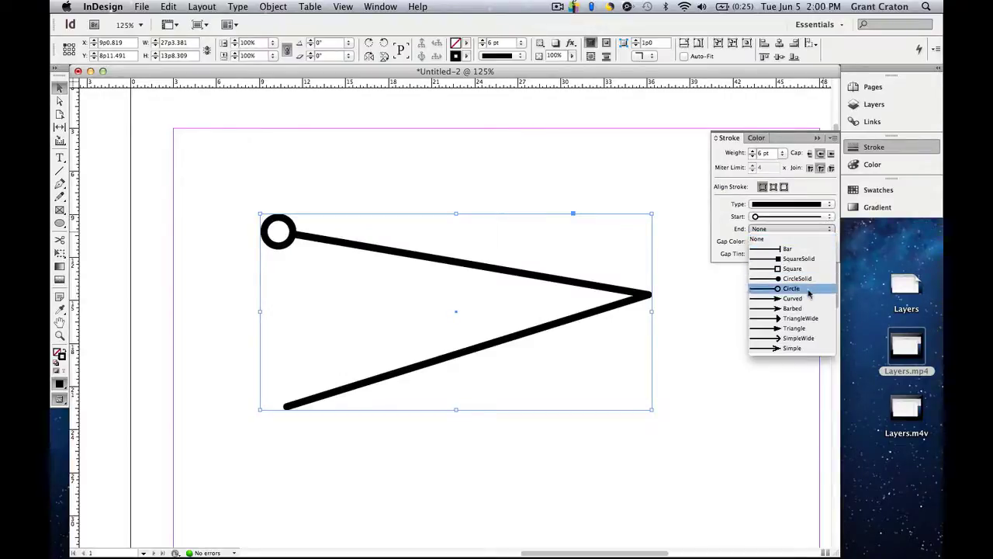
pyautogui.click(806, 311)
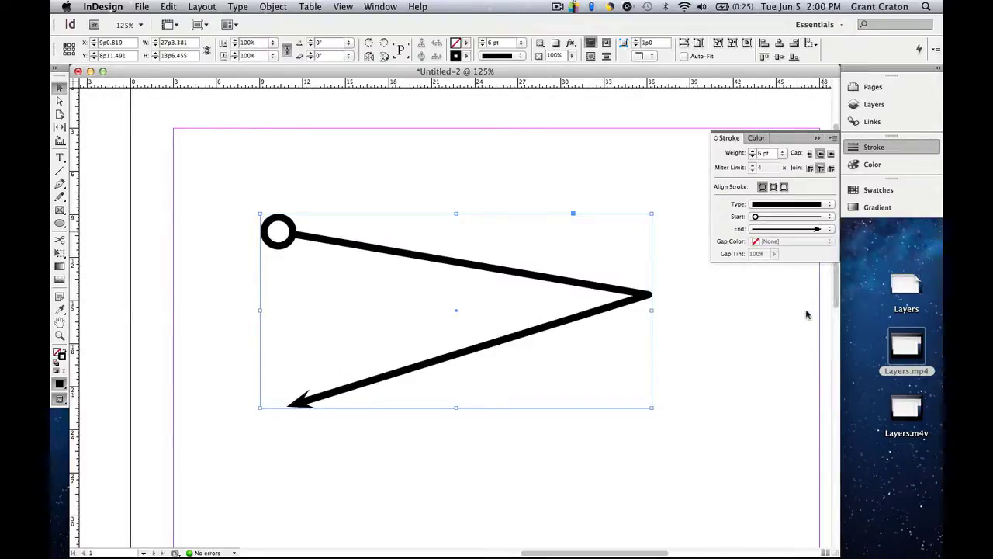